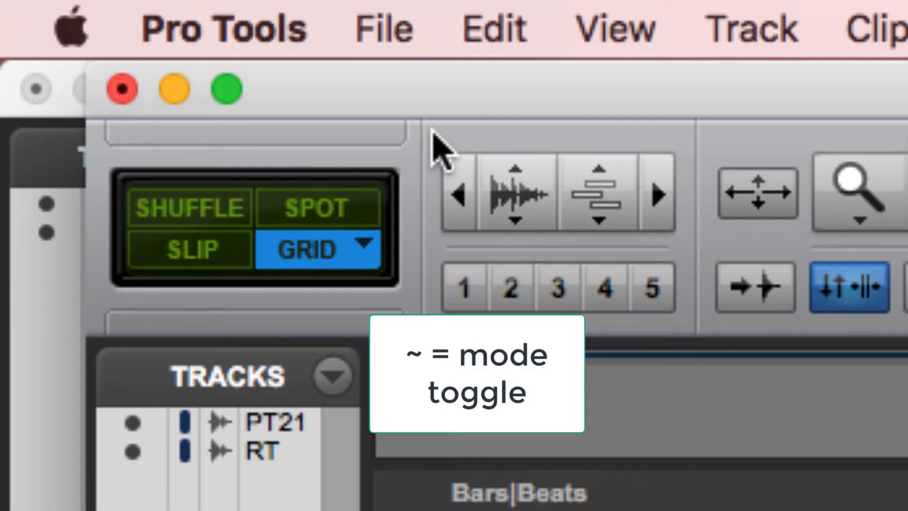
Cycle through the edit modes from Grid via Shuffle until Slip is active.
{"action": "key", "text": "grave"}
{"action": "key", "text": "grave"}
{"action": "key", "text": "grave"}
{"action": "key", "text": "grave"}
{"action": "key", "text": "grave"}
{"action": "key", "text": "grave"}
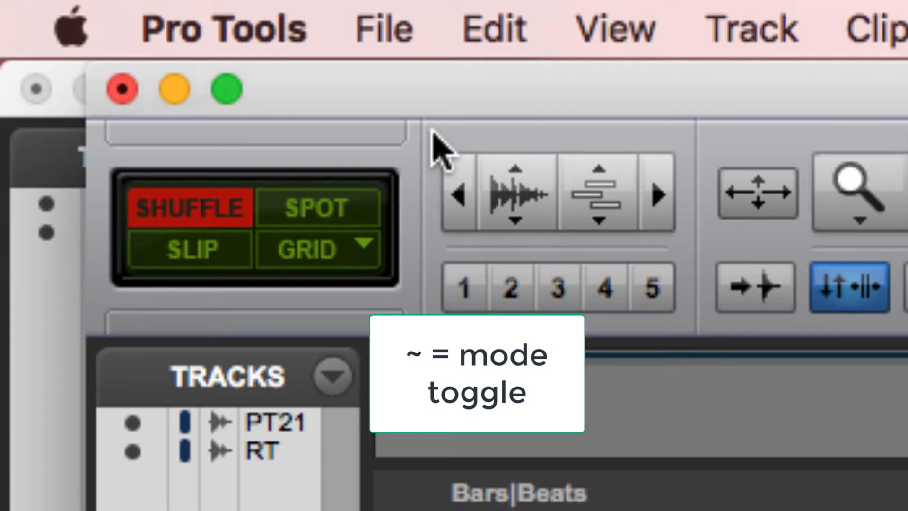
{"action": "key", "text": "grave"}
{"action": "key", "text": "grave"}
{"action": "key", "text": "grave"}
{"action": "key", "text": "grave"}
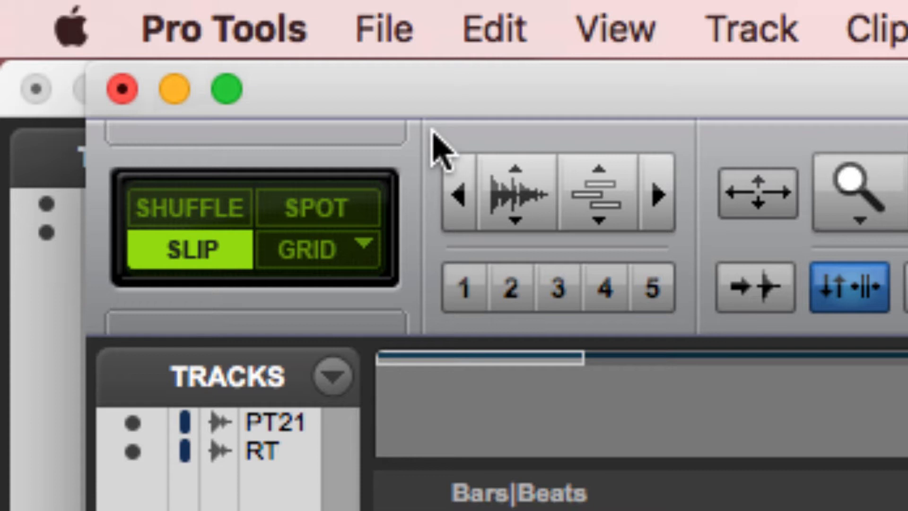
Switch the edit mode directly to Shuffle, Slip, Spot and Grid in turn.
{"action": "key", "text": "F1"}
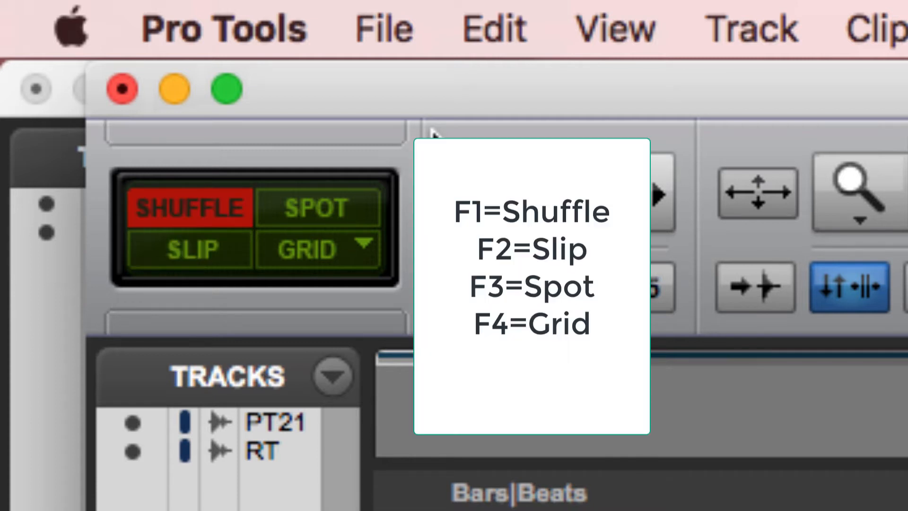
{"action": "key", "text": "F2"}
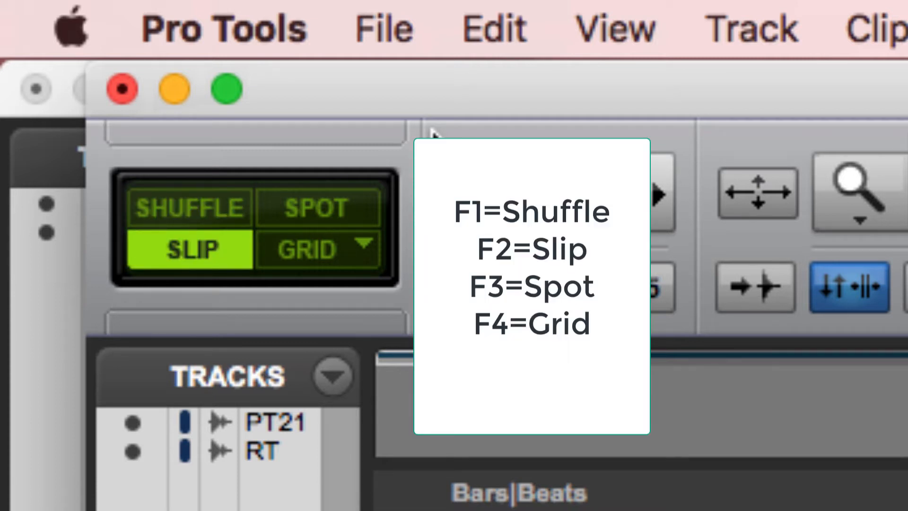
{"action": "key", "text": "F3"}
{"action": "key", "text": "F4"}
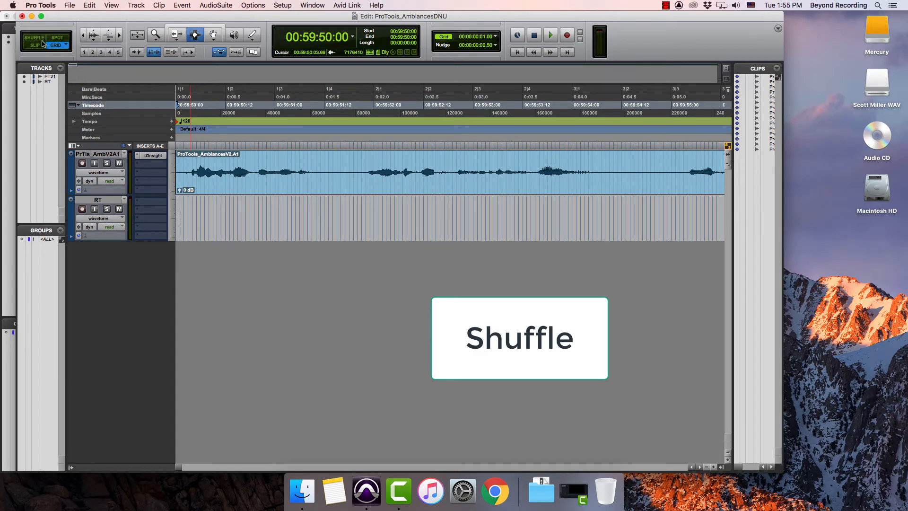
Switch to Shuffle mode and select the quiet gap in the ambience clip from 00:59:51:10 to 00:59:51:21.
{"action": "left_click", "coordinate": [34, 37]}
{"action": "key", "text": "super+bracketleft"}
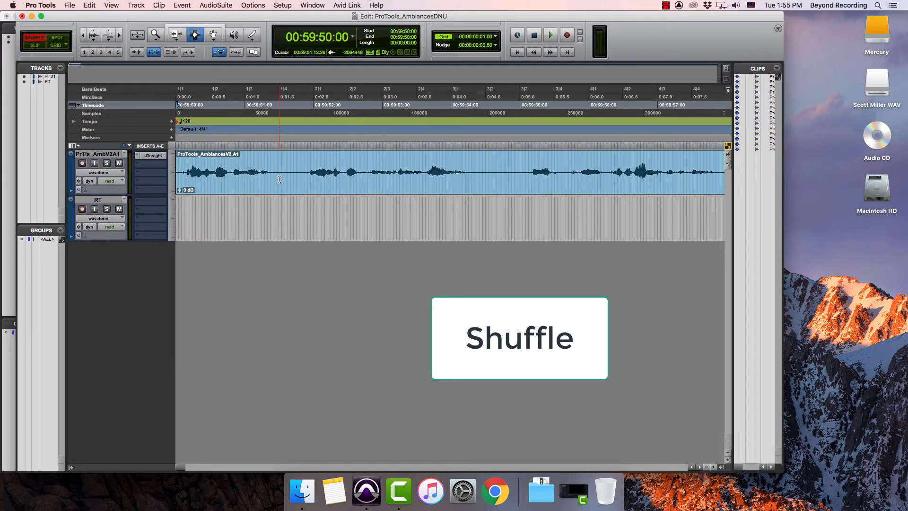
{"action": "left_click_drag", "start_coordinate": [275, 182], "coordinate": [304, 190]}
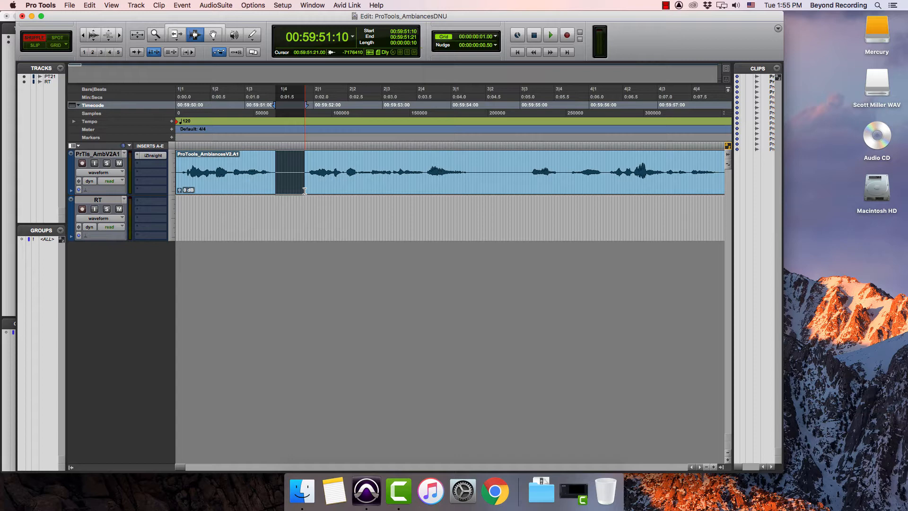
In Shuffle mode, delete the quiet stretches from 01:05:01:00 to 01:05:25:09 and from 01:05:13:23 to 01:05:21:19 near the track's end.
{"action": "left_click_drag", "start_coordinate": [443, 167], "coordinate": [634, 167]}
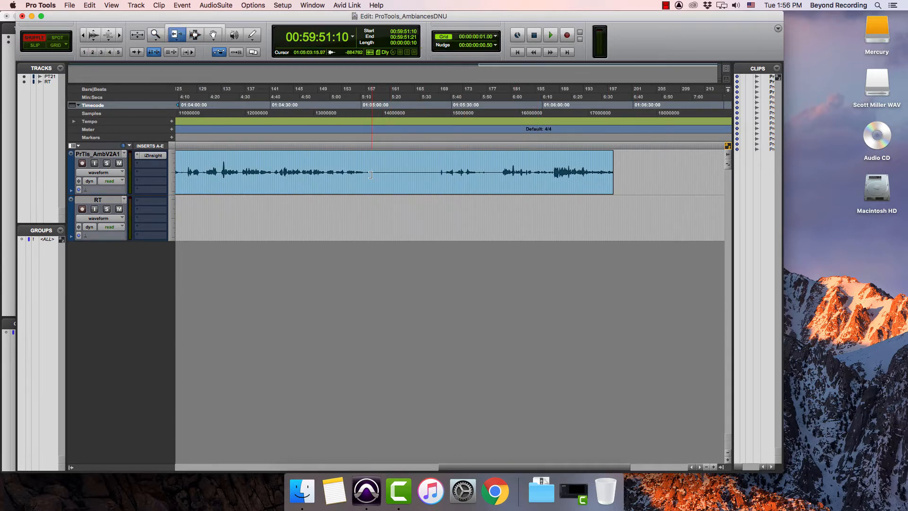
{"action": "key", "text": "Escape"}
{"action": "key", "text": "Escape"}
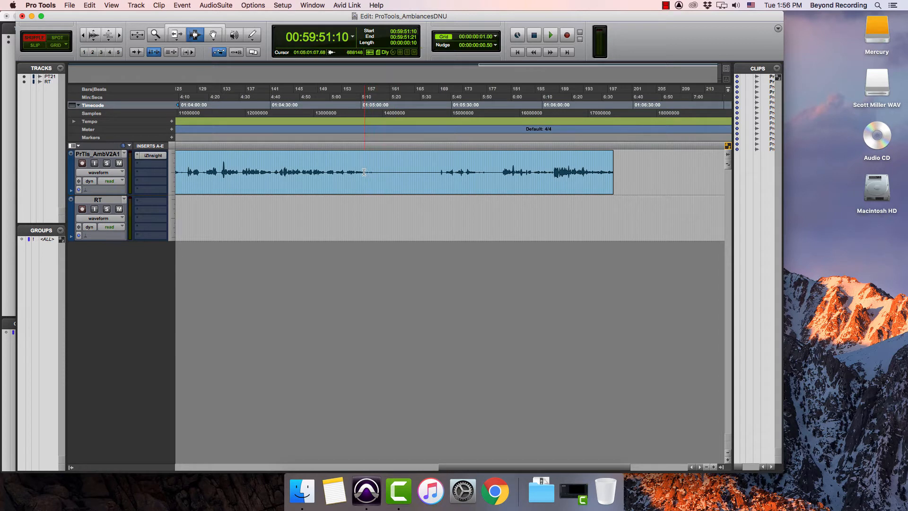
{"action": "left_click_drag", "start_coordinate": [364, 174], "coordinate": [439, 188]}
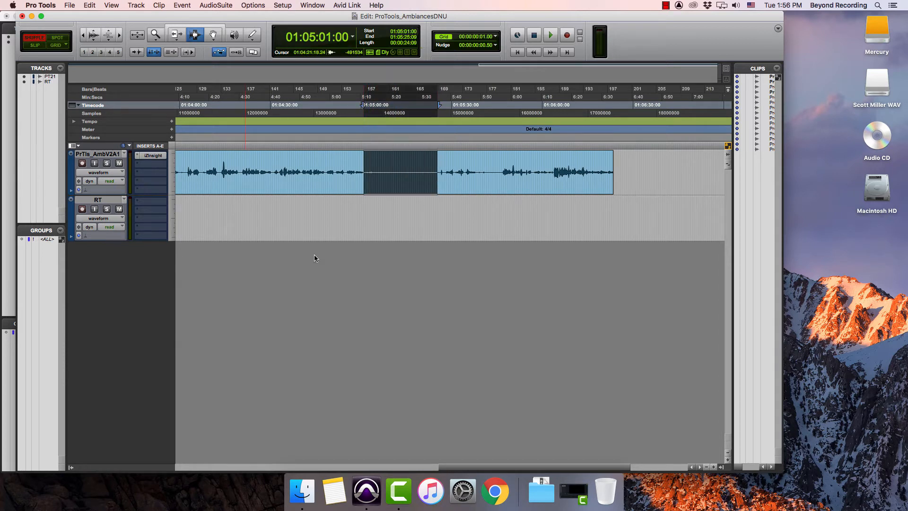
{"action": "key", "text": "BackSpace"}
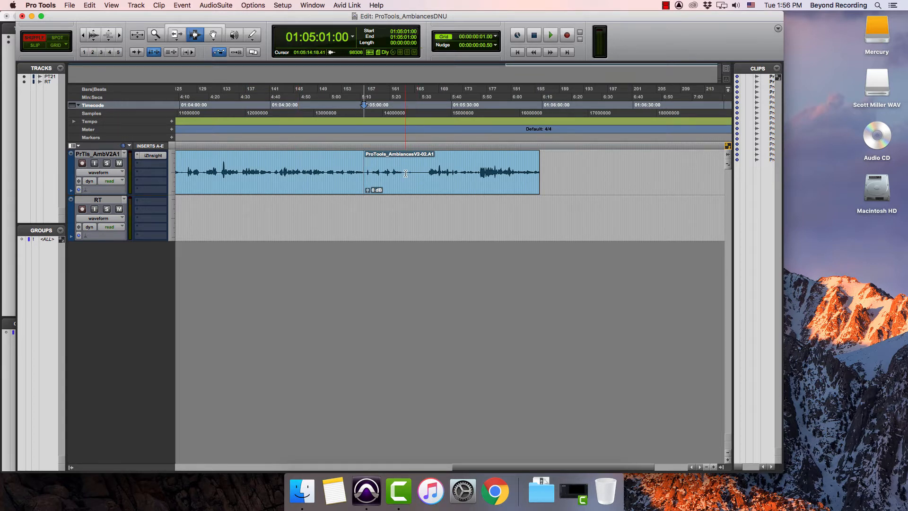
{"action": "left_click_drag", "start_coordinate": [403, 174], "coordinate": [426, 184]}
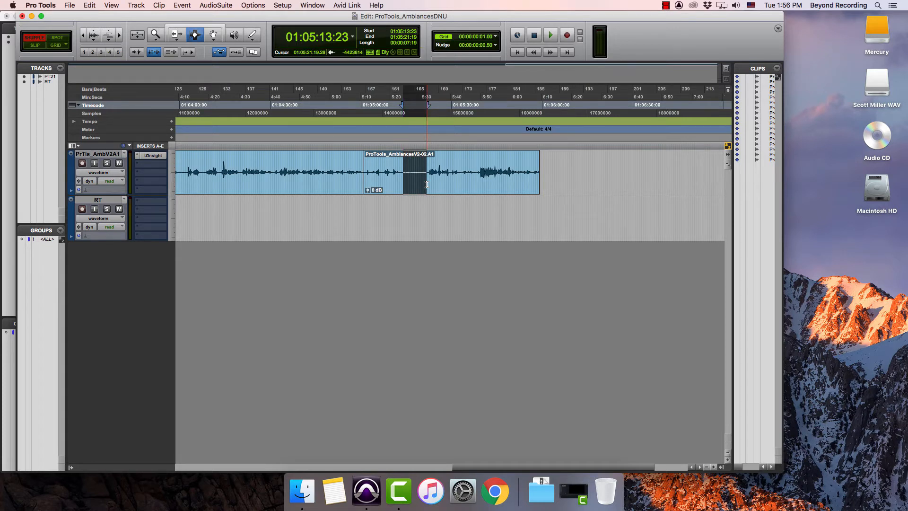
{"action": "key", "text": "Delete"}
With the Grabber, shuffle the short clip at 01:05:01:00 behind the clip that follows it.
{"action": "left_click", "coordinate": [381, 180]}
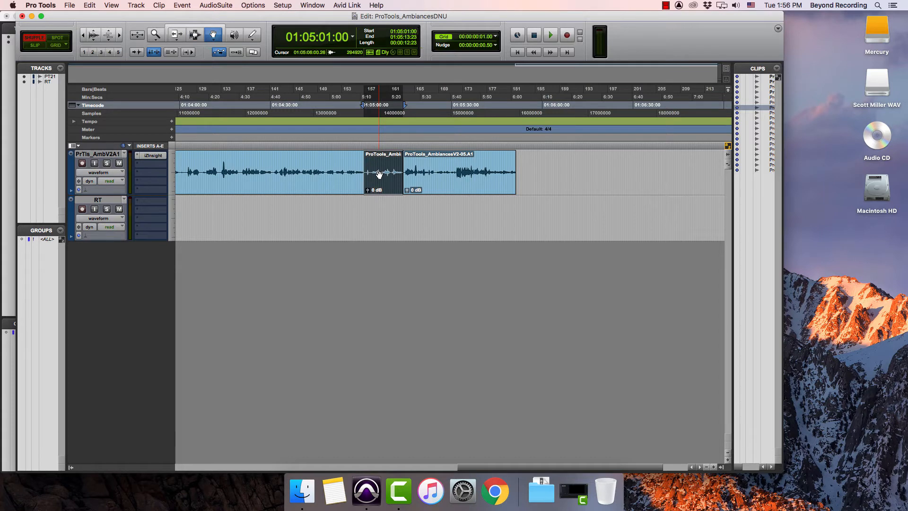
{"action": "left_click_drag", "start_coordinate": [379, 174], "coordinate": [445, 171]}
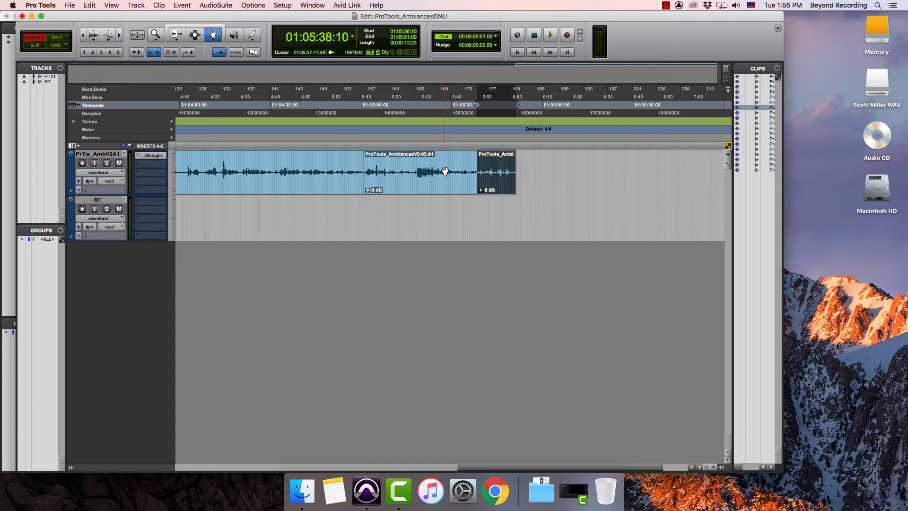
Switch to Slip mode and delete the quiet section starting at 00:59:51:09 from the clip at the session's beginning.
{"action": "left_click", "coordinate": [34, 44]}
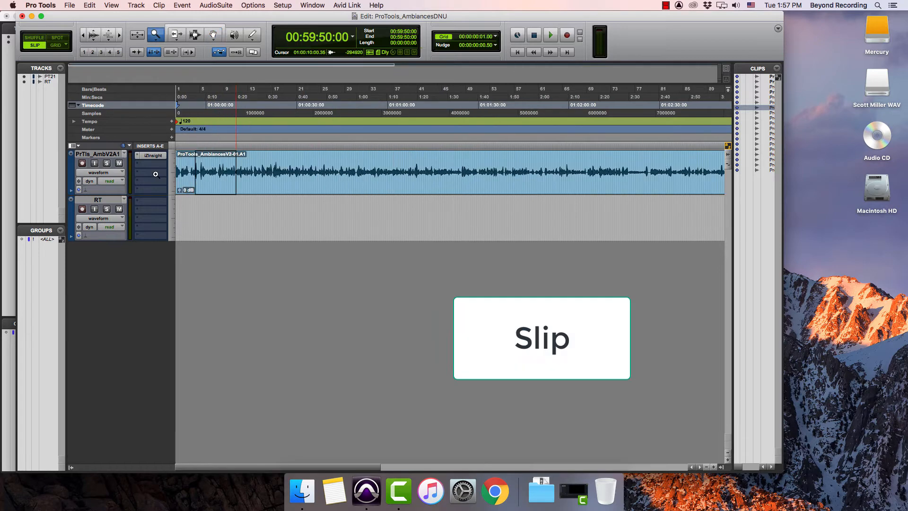
{"action": "left_click_drag", "start_coordinate": [155, 174], "coordinate": [139, 178]}
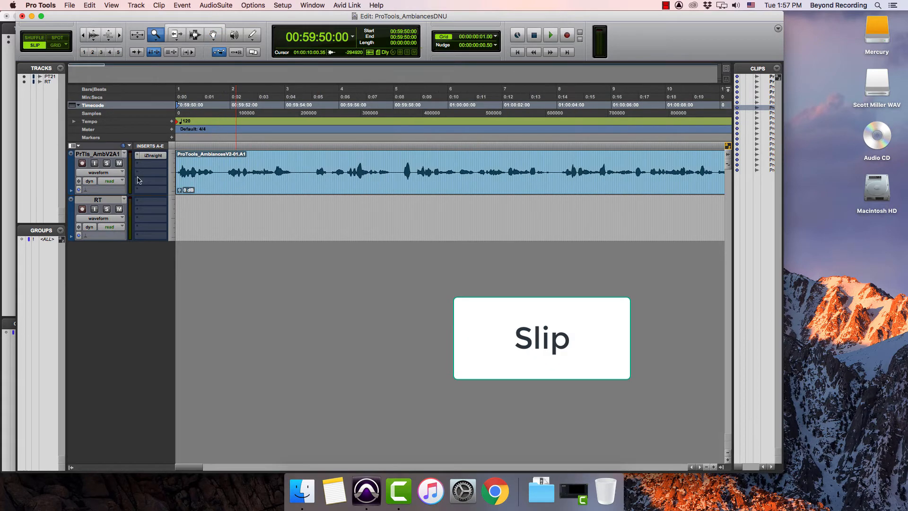
{"action": "key", "text": "Escape"}
{"action": "key", "text": "Escape"}
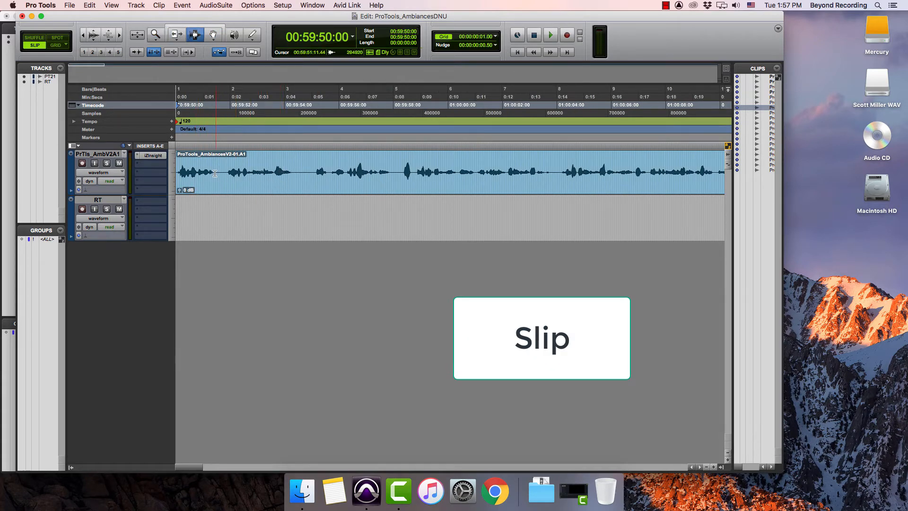
{"action": "left_click_drag", "start_coordinate": [212, 185], "coordinate": [226, 186]}
{"action": "key", "text": "Delete"}
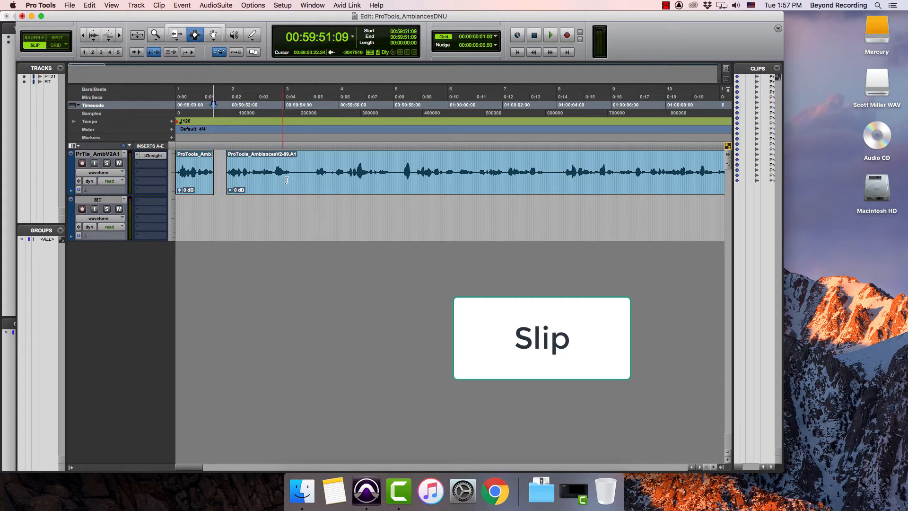
Delete two more quiet sections from the upper track, starting at 00:59:54:07 and 00:59:57:22.
{"action": "left_click_drag", "start_coordinate": [294, 185], "coordinate": [314, 184]}
{"action": "key", "text": "Delete"}
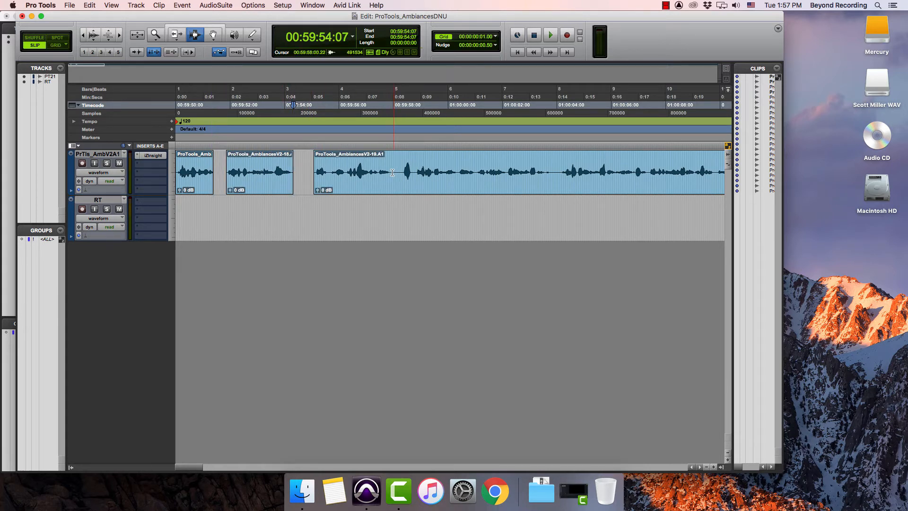
{"action": "left_click_drag", "start_coordinate": [391, 179], "coordinate": [400, 182]}
{"action": "key", "text": "Delete"}
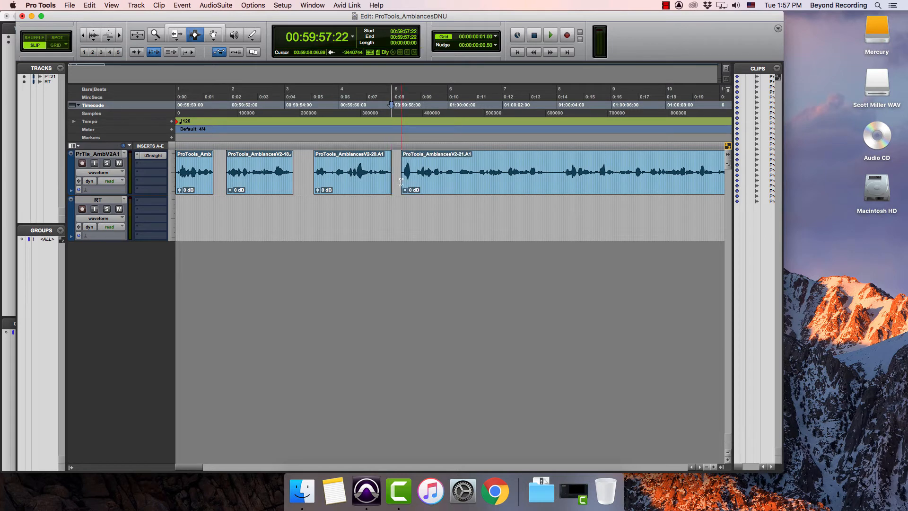
Move the second clip from the upper track onto the RT track so it starts at 00:59:59:17.
{"action": "left_click", "coordinate": [213, 34]}
{"action": "left_click", "coordinate": [239, 175]}
{"action": "left_click_drag", "start_coordinate": [241, 200], "coordinate": [456, 222]}
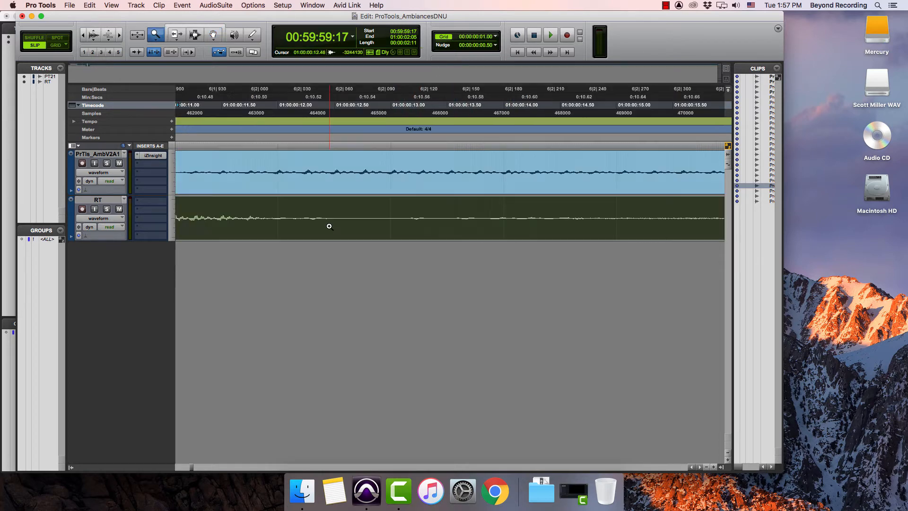
Slip the clip on the RT track slightly earlier, by less than one frame.
{"action": "key", "text": "r"}
{"action": "key", "text": "r"}
{"action": "key", "text": "r"}
{"action": "key", "text": "r"}
{"action": "key", "text": "r"}
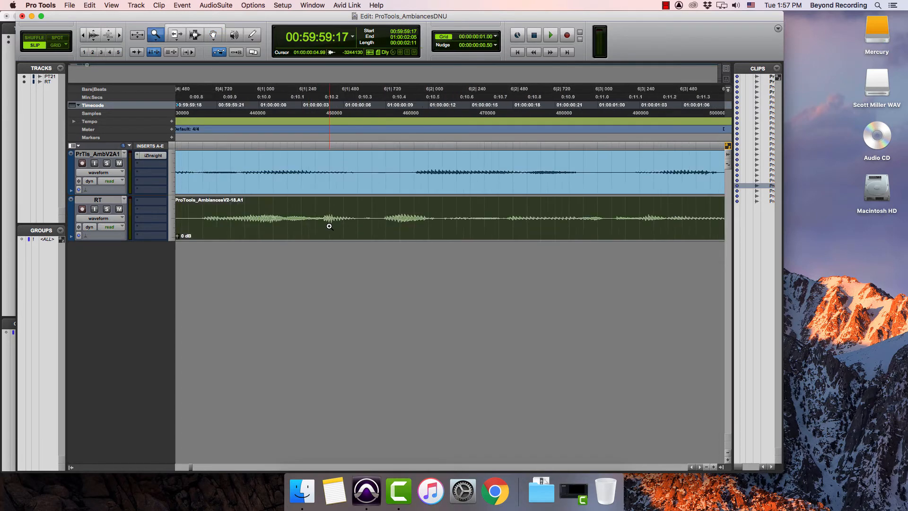
{"action": "left_click_drag", "start_coordinate": [362, 211], "coordinate": [494, 217]}
{"action": "key", "text": "Escape"}
{"action": "key", "text": "Escape"}
{"action": "key", "text": "Escape"}
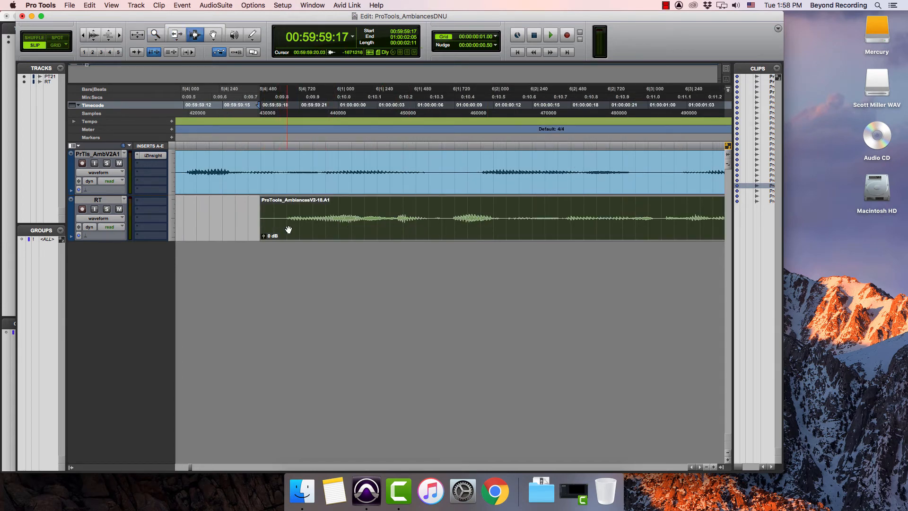
{"action": "left_click_drag", "start_coordinate": [288, 228], "coordinate": [277, 229]}
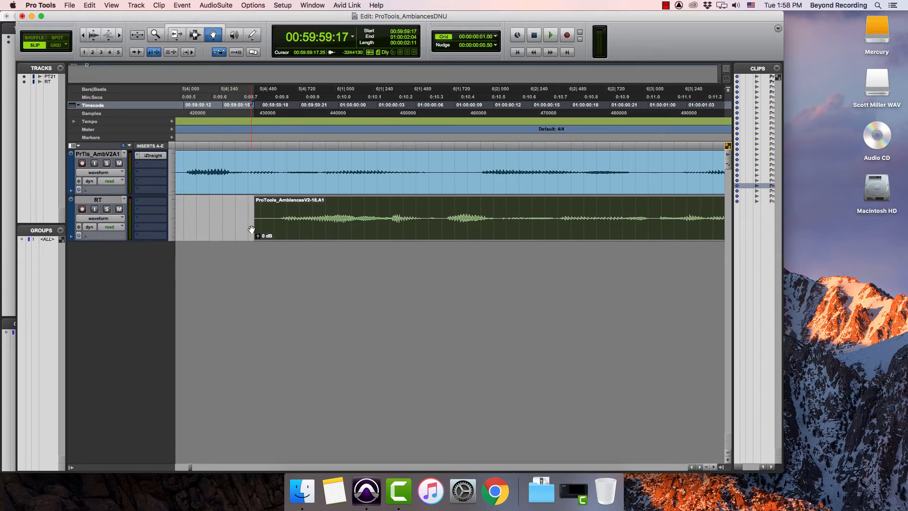
Switch to Spot mode and place the RT track's clip at a start time of 01:00:00:00.
{"action": "key", "text": "F3"}
{"action": "left_click", "coordinate": [333, 225]}
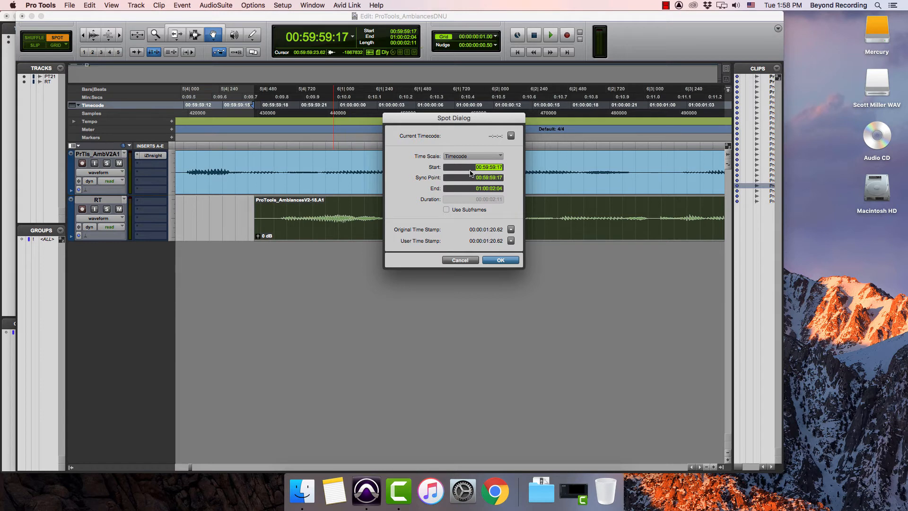
{"action": "type", "text": "01:00:00:00"}
{"action": "key", "text": "Return"}
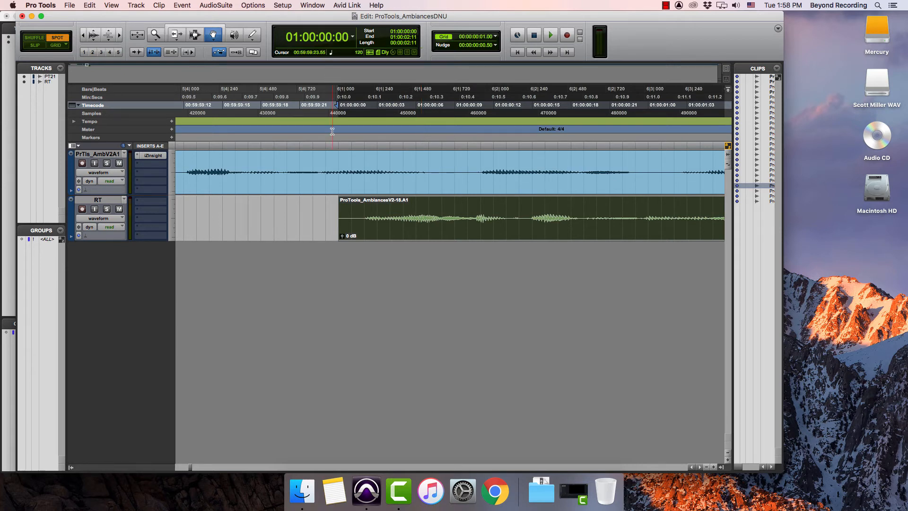
{"action": "left_click", "coordinate": [383, 226]}
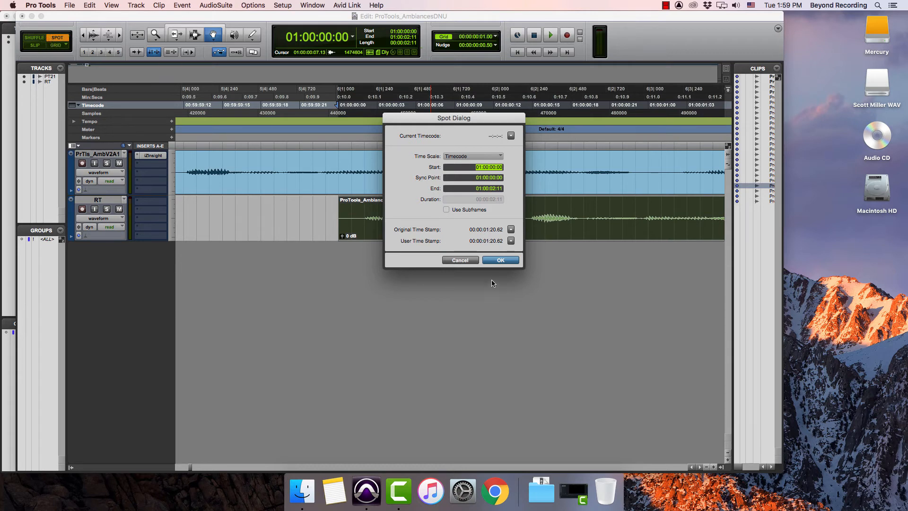
{"action": "left_click", "coordinate": [499, 259]}
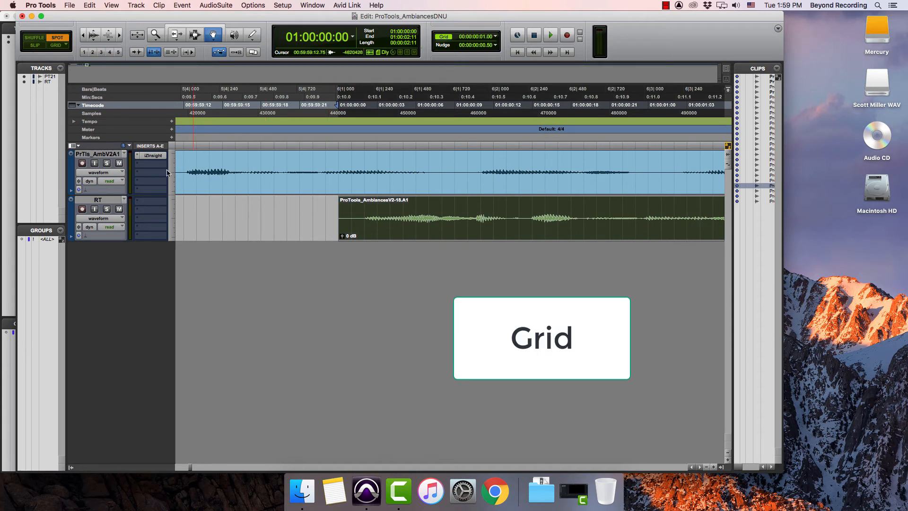
Switch to Grid mode and move the RT track's clip along the frame grid to 01:00:00:05, then back to 01:00:00:02.
{"action": "left_click", "coordinate": [59, 49]}
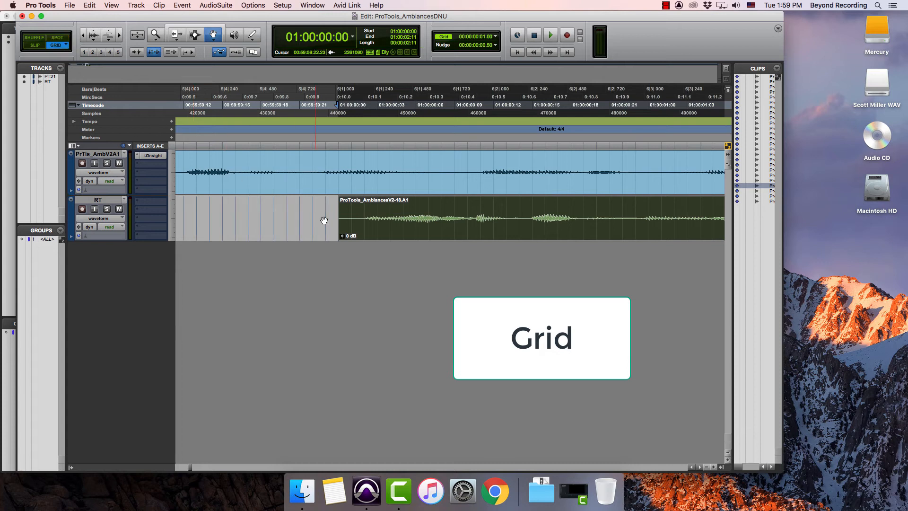
{"action": "left_click", "coordinate": [376, 232]}
{"action": "left_click_drag", "start_coordinate": [376, 231], "coordinate": [434, 226]}
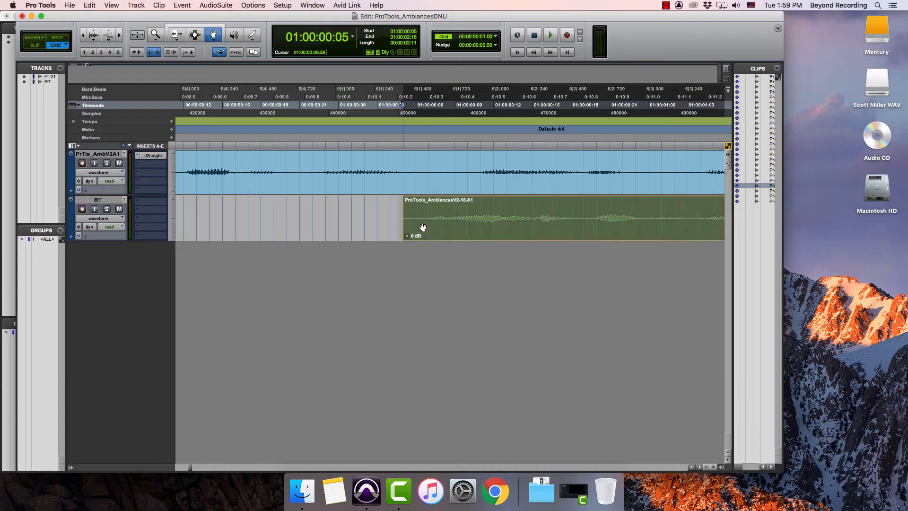
{"action": "left_click_drag", "start_coordinate": [422, 227], "coordinate": [408, 230]}
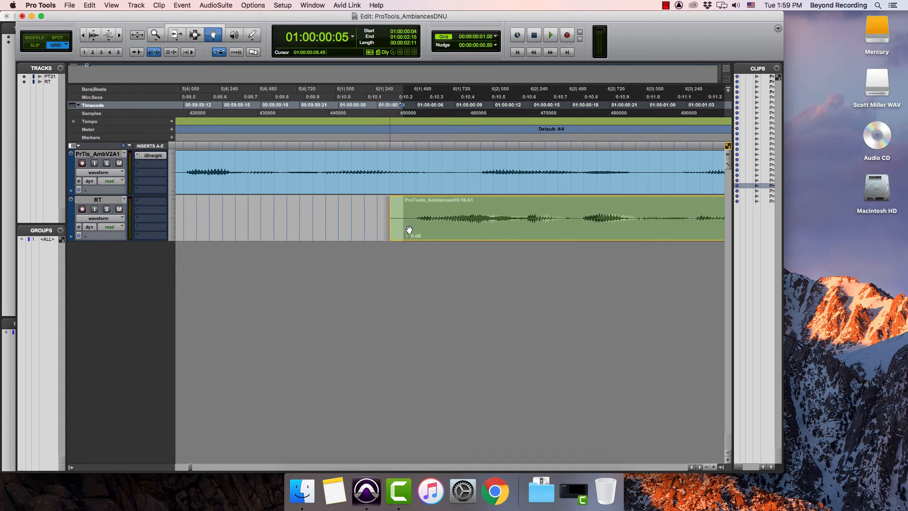
{"action": "left_click_drag", "start_coordinate": [472, 233], "coordinate": [437, 237]}
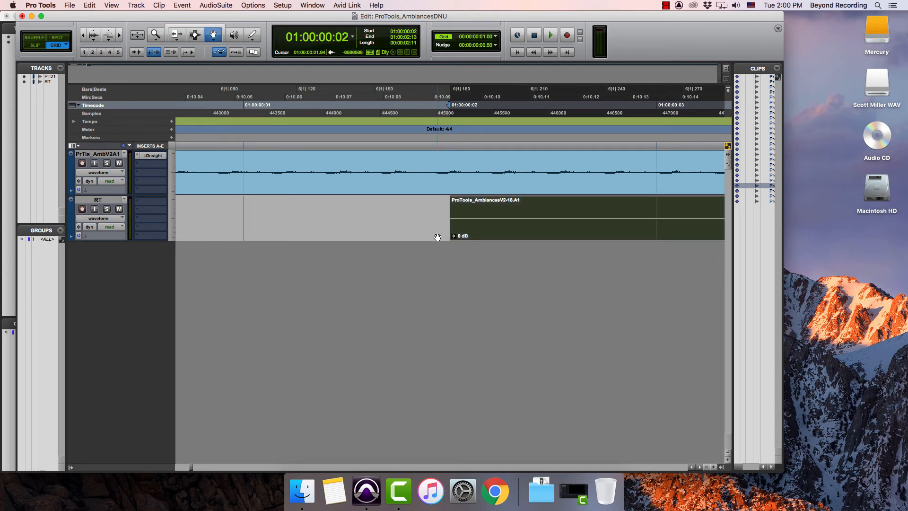
Switch to Slip mode and move the clip before the long upper-track clip earlier, to start at 00:59:54:10.
{"action": "key", "text": "r"}
{"action": "key", "text": "r"}
{"action": "key", "text": "r"}
{"action": "key", "text": "r"}
{"action": "key", "text": "r"}
{"action": "key", "text": "r"}
{"action": "key", "text": "r"}
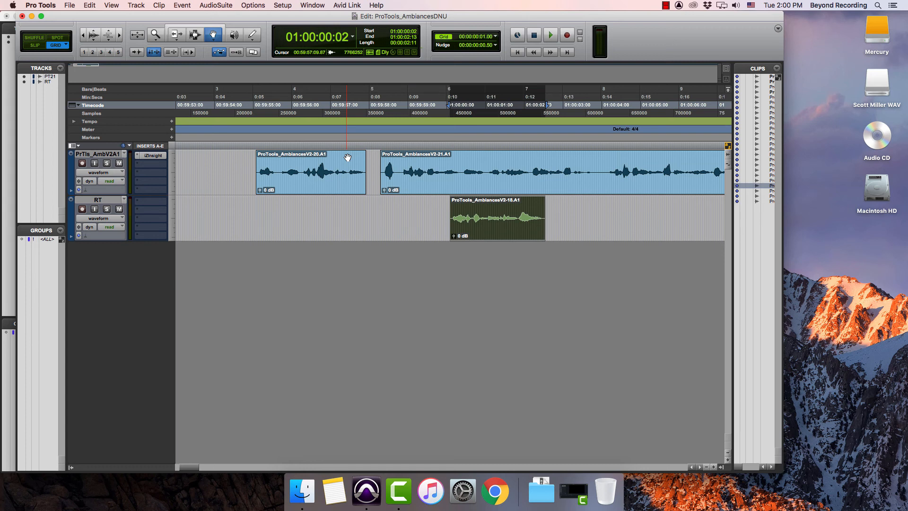
{"action": "left_click", "coordinate": [33, 46]}
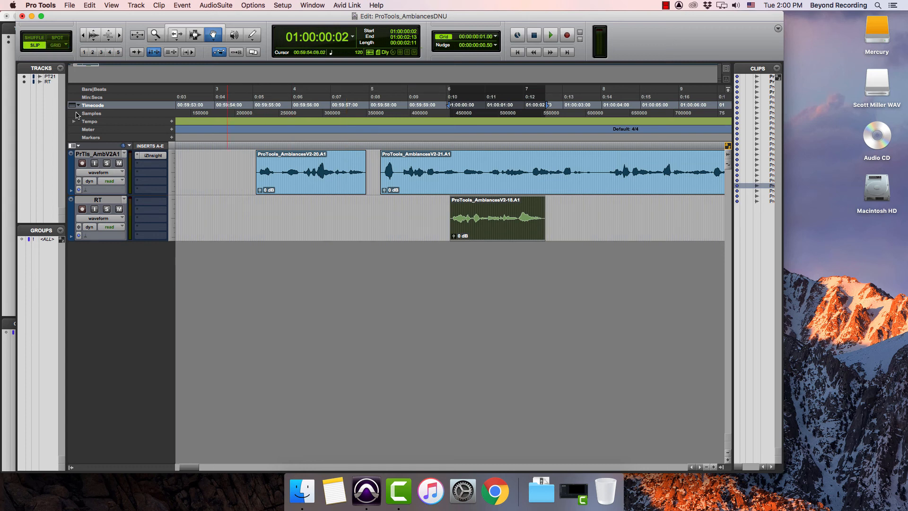
{"action": "left_click_drag", "start_coordinate": [286, 175], "coordinate": [269, 192]}
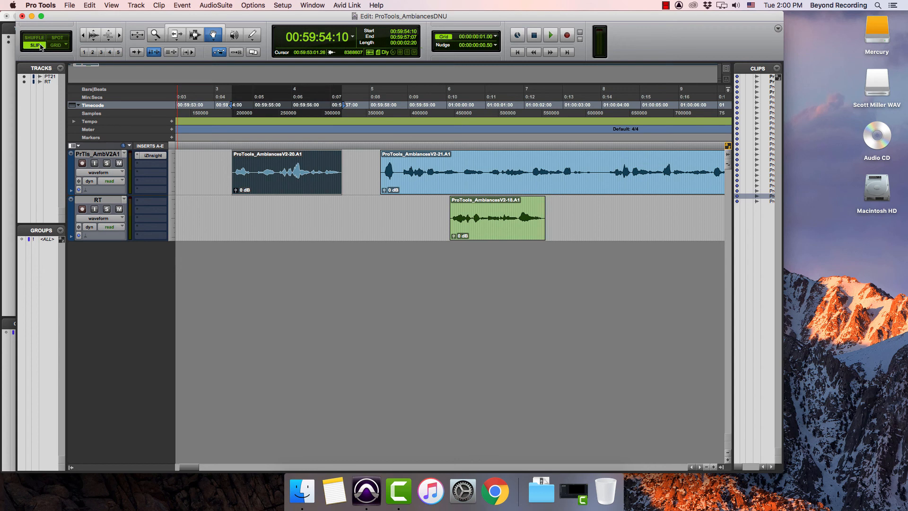
Switch to Spot mode and check the spot placement settings of the first upper-track clip without changing them.
{"action": "left_click", "coordinate": [58, 38]}
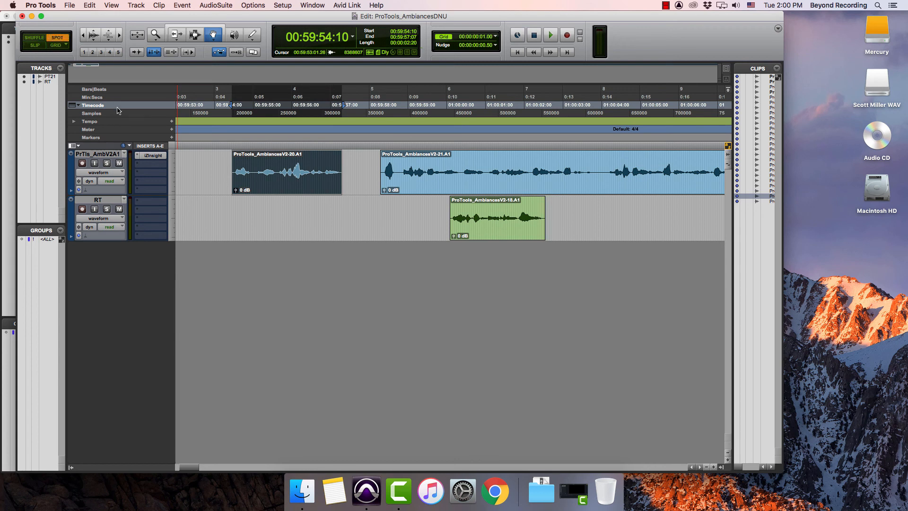
{"action": "left_click", "coordinate": [278, 174]}
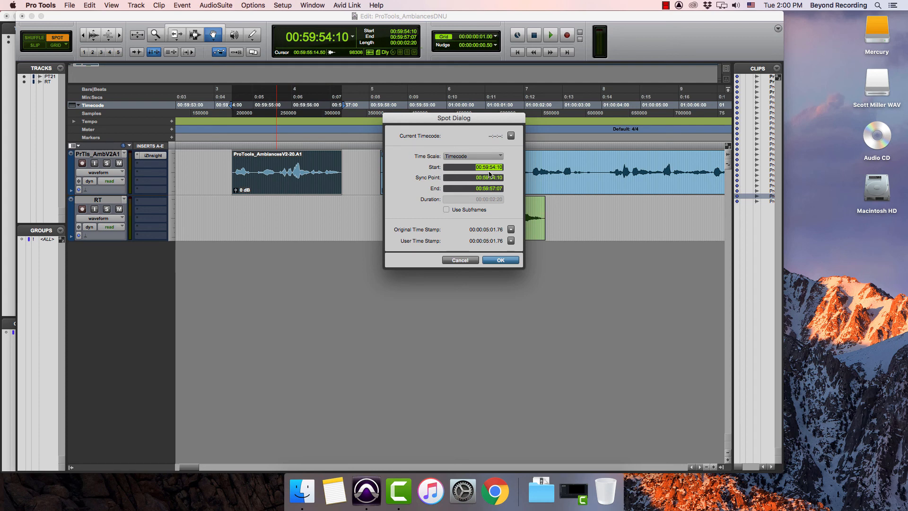
{"action": "left_click", "coordinate": [451, 260]}
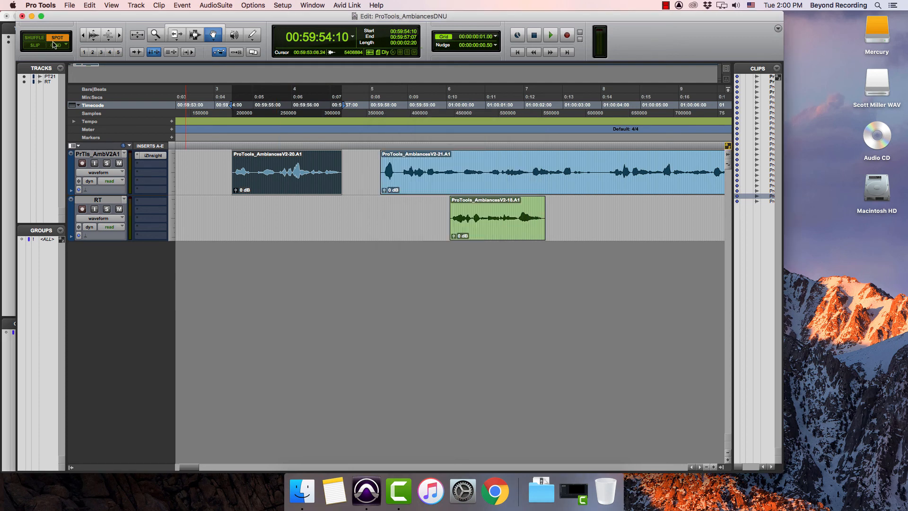
Switch to Grid mode and toggle repeatedly through the edit modes, ending on Grid.
{"action": "left_click", "coordinate": [55, 46]}
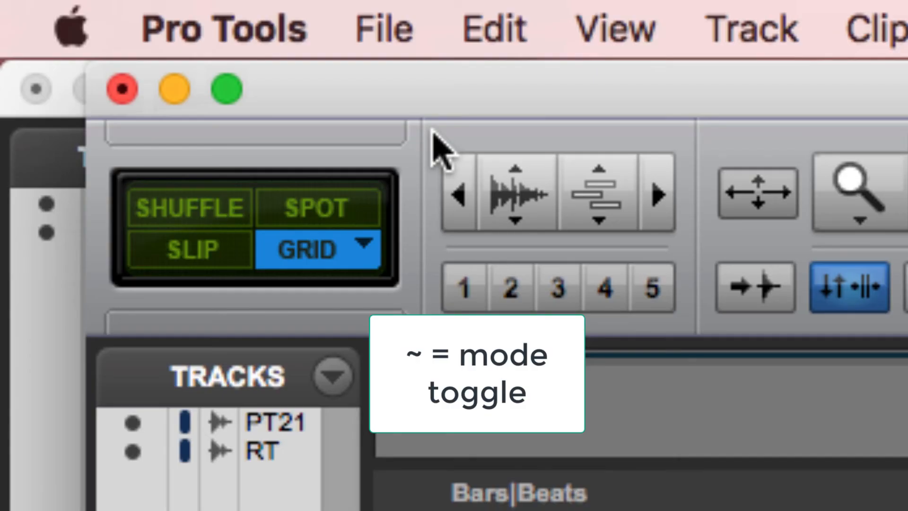
{"action": "key", "text": "grave"}
{"action": "key", "text": "grave"}
{"action": "key", "text": "grave"}
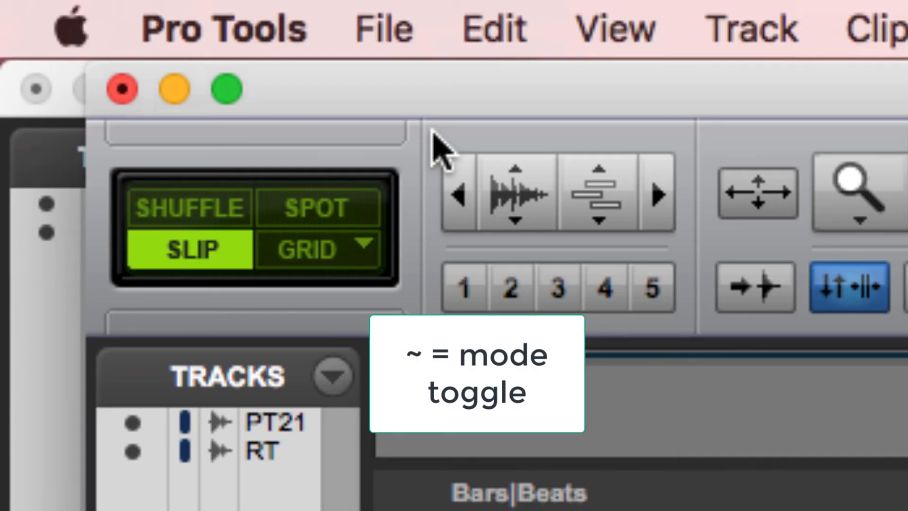
{"action": "key", "text": "grave"}
{"action": "key", "text": "grave"}
{"action": "key", "text": "grave"}
{"action": "key", "text": "grave"}
{"action": "key", "text": "grave"}
{"action": "key", "text": "grave"}
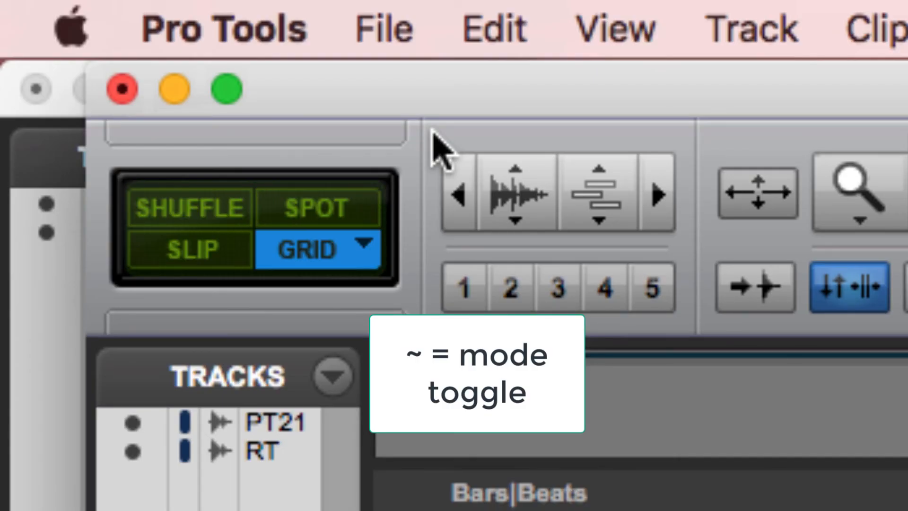
Activate the Shuffle, Slip, Spot and Grid edit modes directly, one after another in that order.
{"action": "key", "text": "F1"}
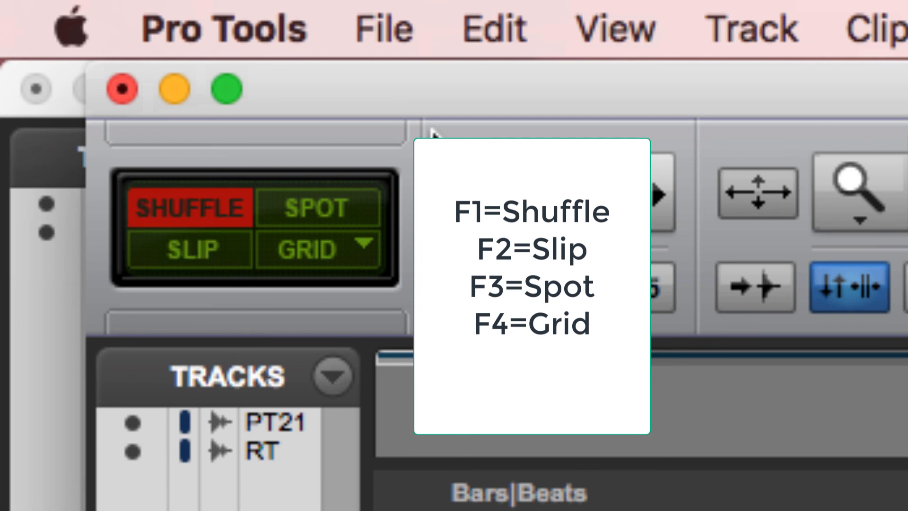
{"action": "key", "text": "F2"}
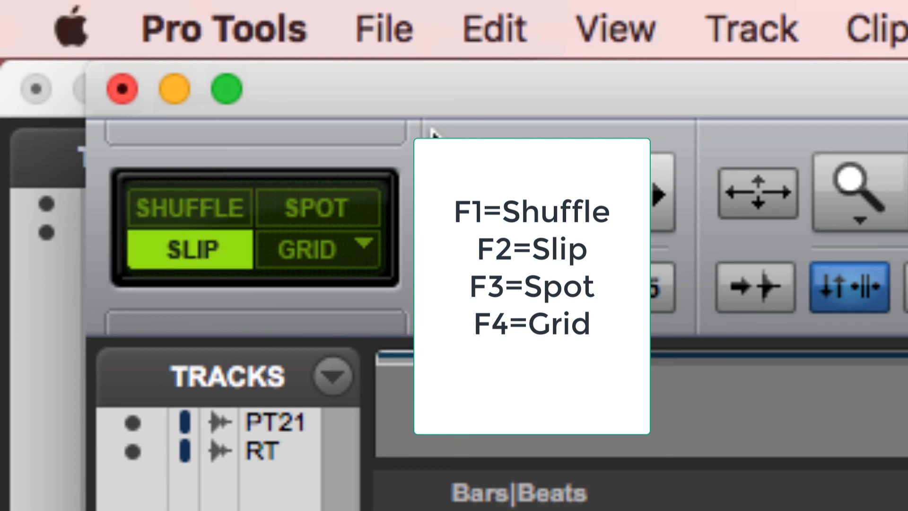
{"action": "key", "text": "F3"}
{"action": "key", "text": "F4"}
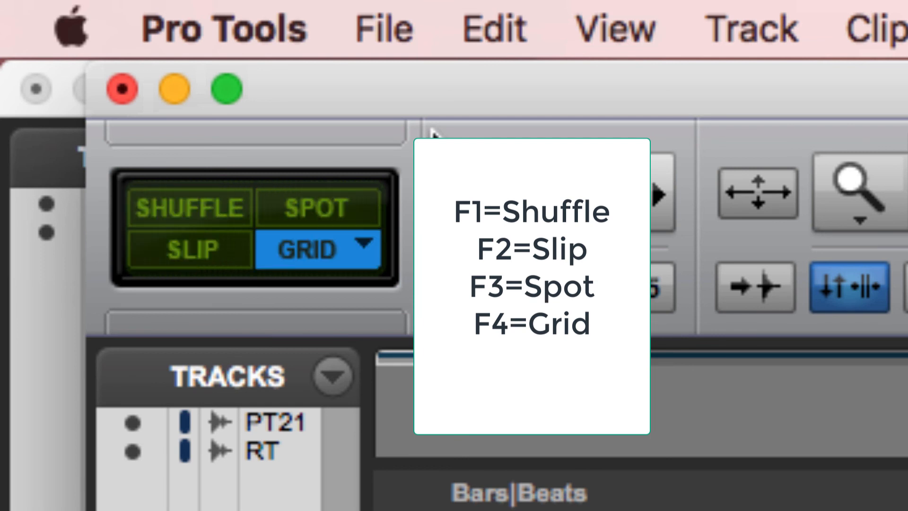